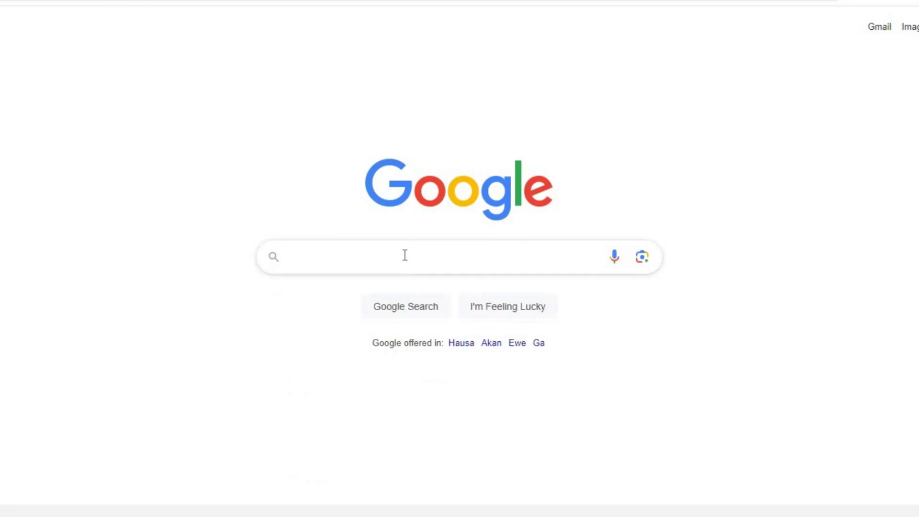
Step: Search Google for 'bing image creator'
{"action": "left_click", "coordinate": [363, 264]}
{"action": "type", "text": "bing image creator"}
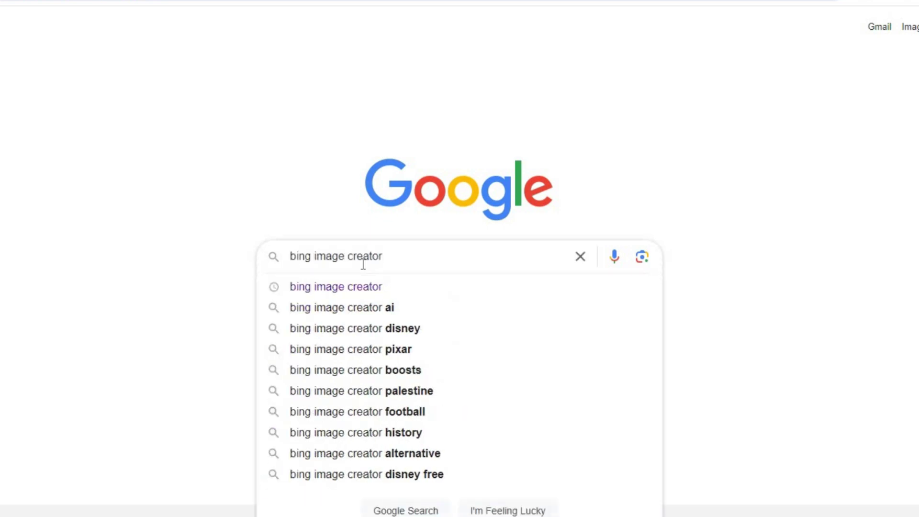
{"action": "key", "text": "Return"}
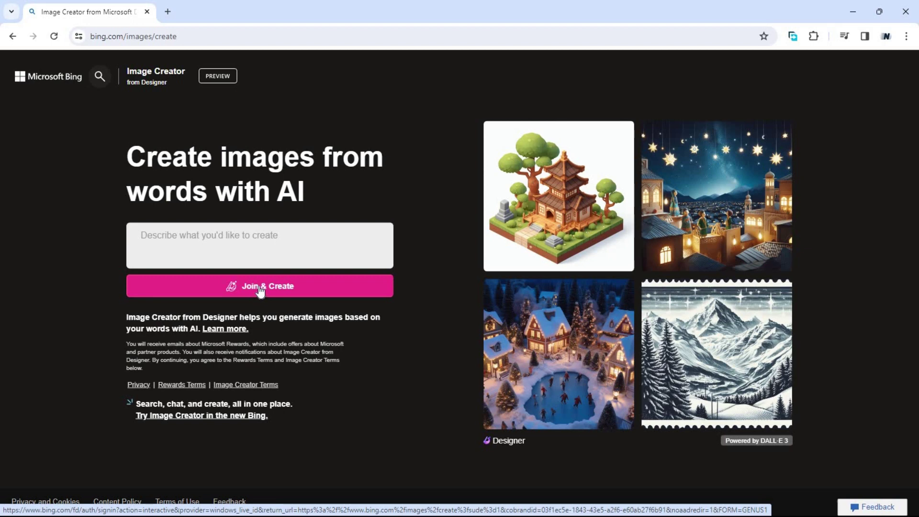
Step: Sign in with the Microsoft account e-mail and password, declining to stay signed in
{"action": "left_click", "coordinate": [261, 287]}
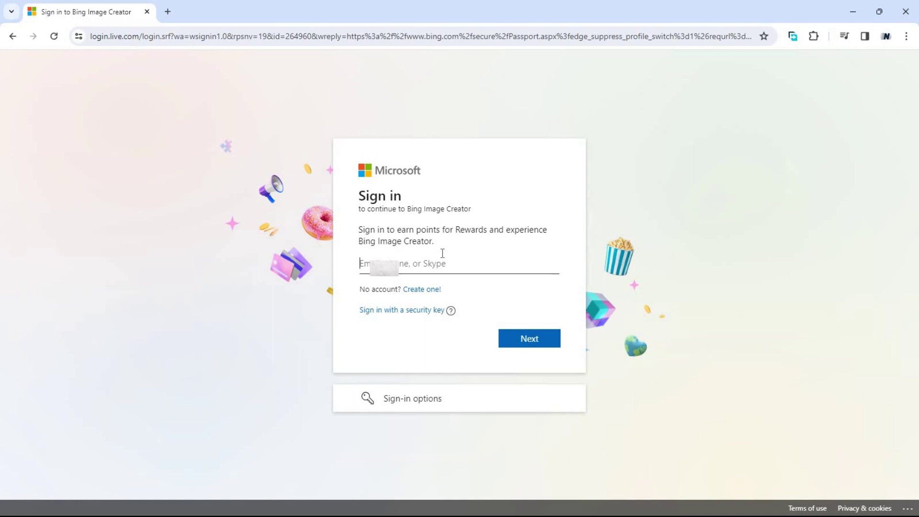
{"action": "key", "text": "Return"}
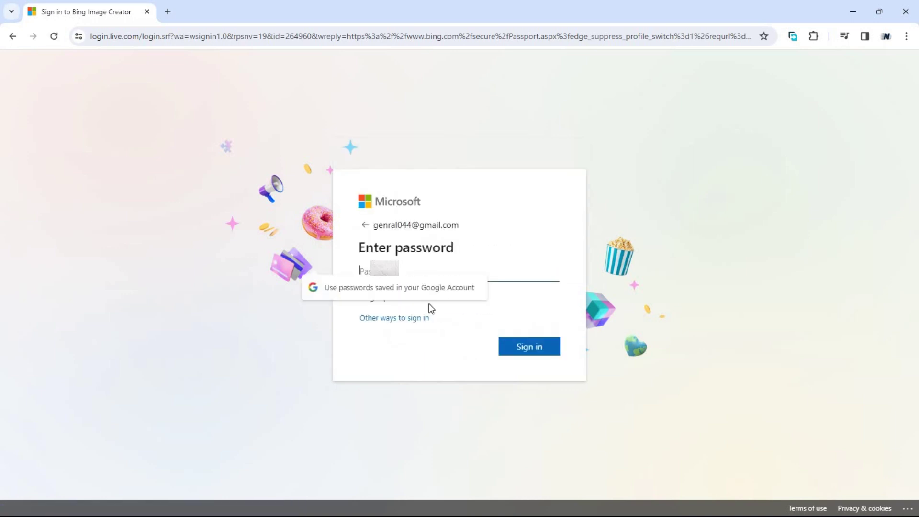
{"action": "type", "text": "••"}
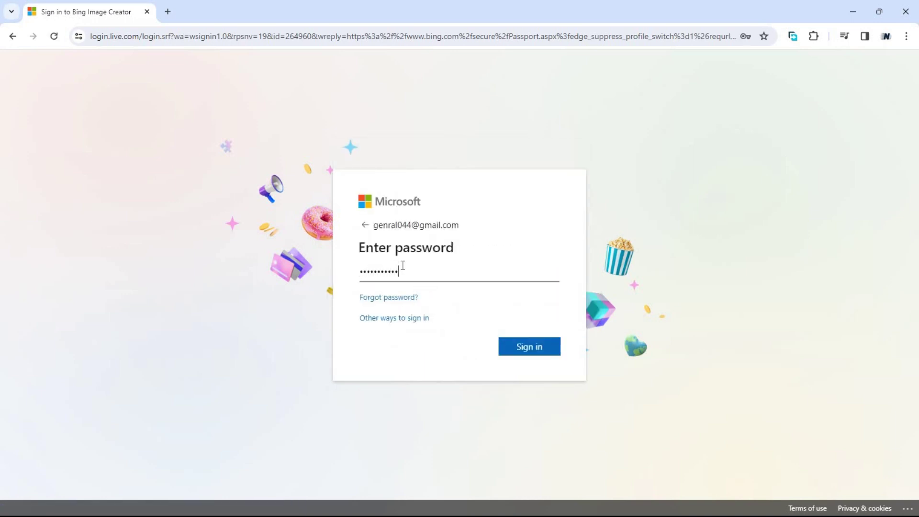
{"action": "left_click", "coordinate": [527, 347]}
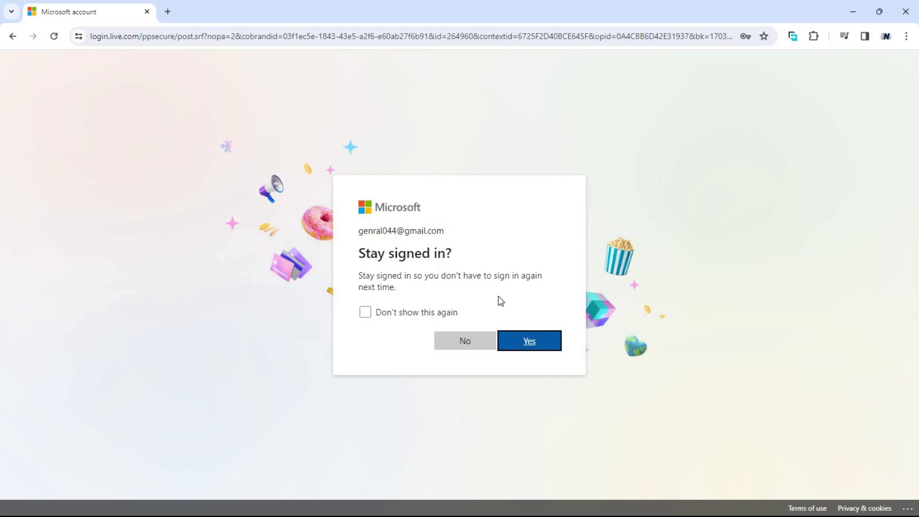
{"action": "left_click", "coordinate": [467, 341]}
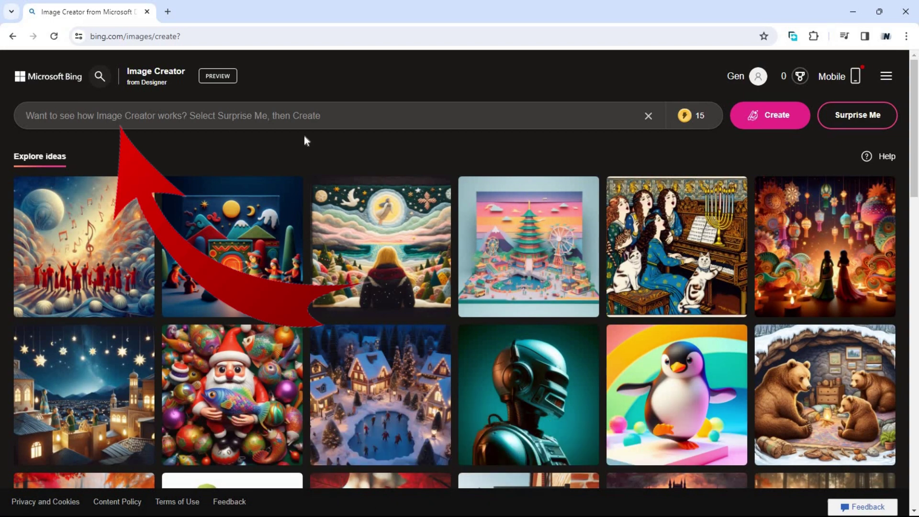
Step: Paste the prompt of a little boy stealing eggs while a chicken chases him, and create images
{"action": "scroll", "coordinate": [567, 334], "scroll_direction": "down", "scroll_amount": 12}
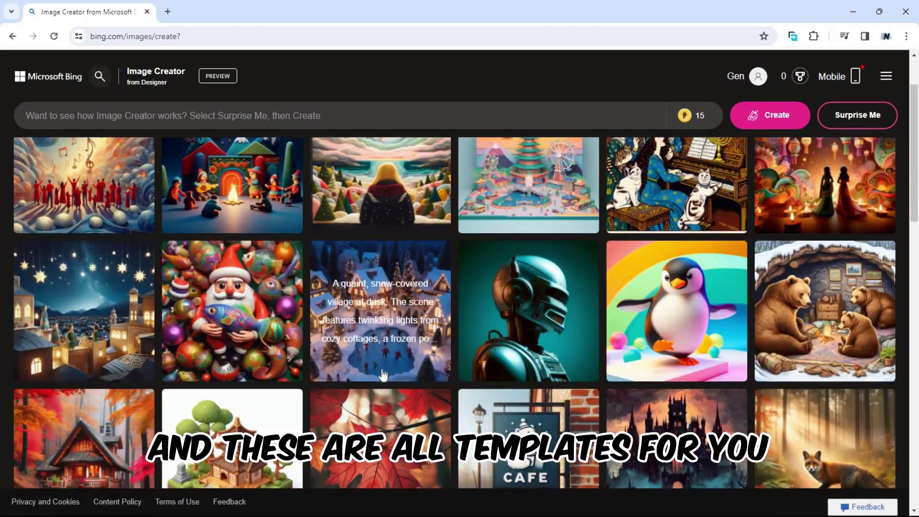
{"action": "scroll", "coordinate": [359, 363], "scroll_direction": "up", "scroll_amount": 9}
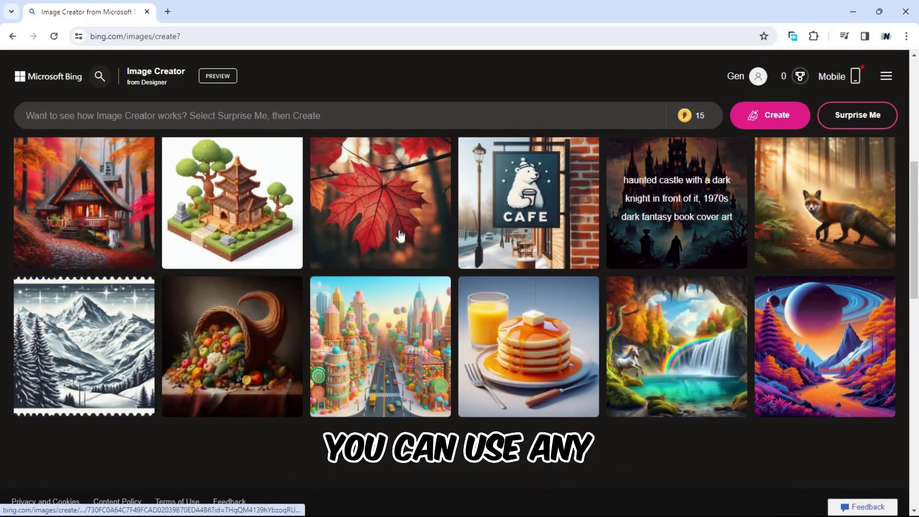
{"action": "scroll", "coordinate": [380, 311], "scroll_direction": "up", "scroll_amount": 2}
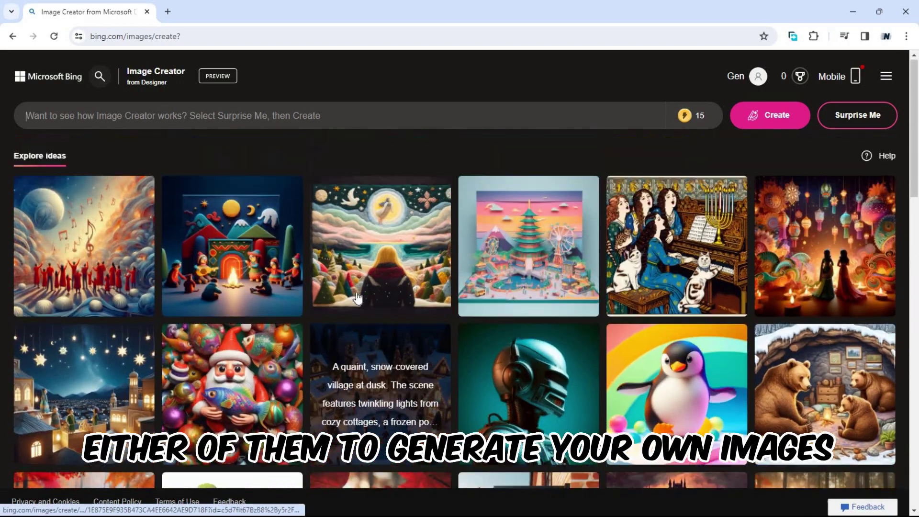
{"action": "left_click", "coordinate": [26, 115]}
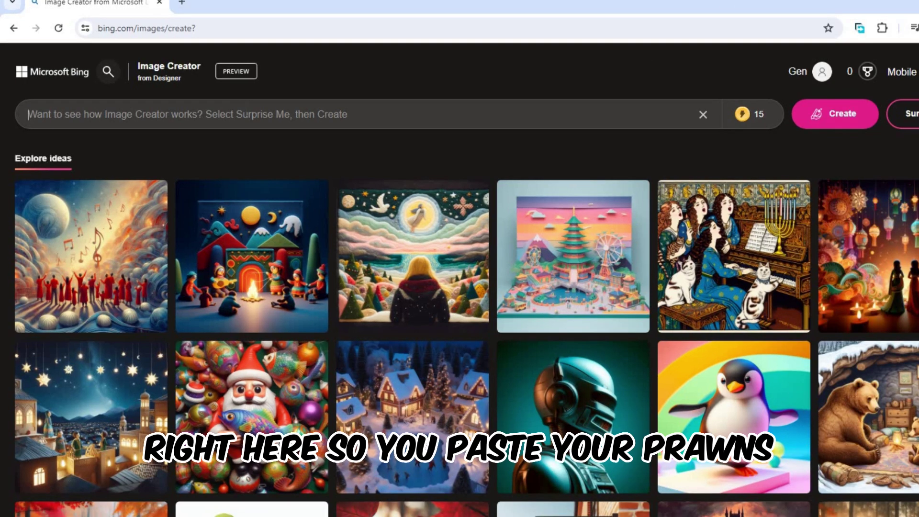
{"action": "type", "text": "A little boy stealing eggs from the chickens while the chicken is chasing him and he scared"}
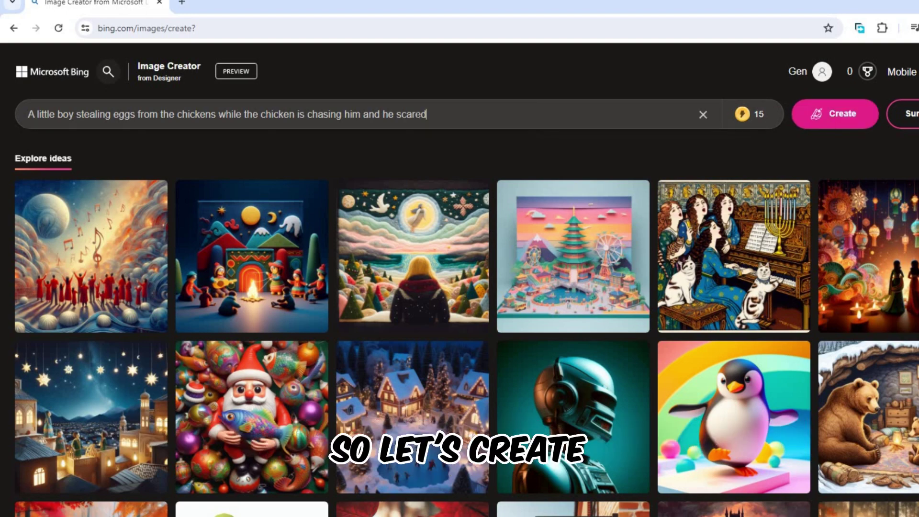
{"action": "left_click", "coordinate": [834, 120]}
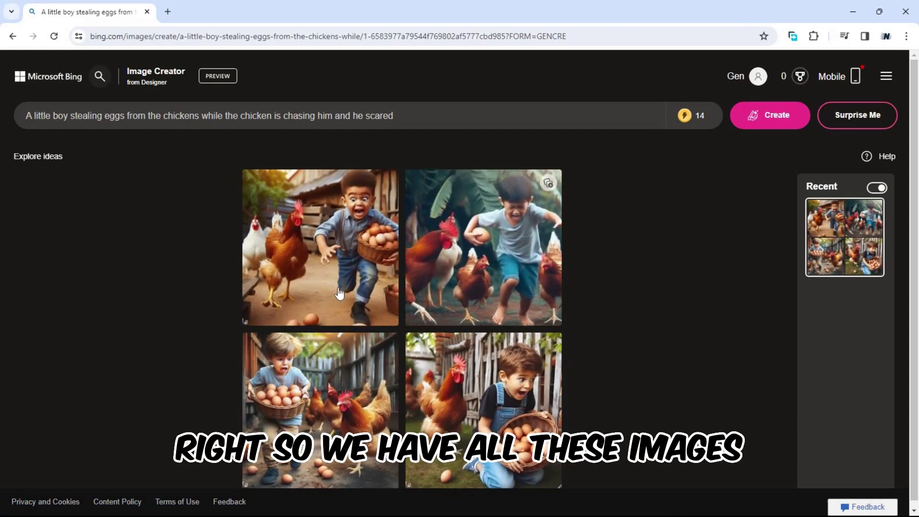
Step: Step through the four egg-stealing results full size and download the boy-in-overalls image
{"action": "left_click", "coordinate": [321, 235]}
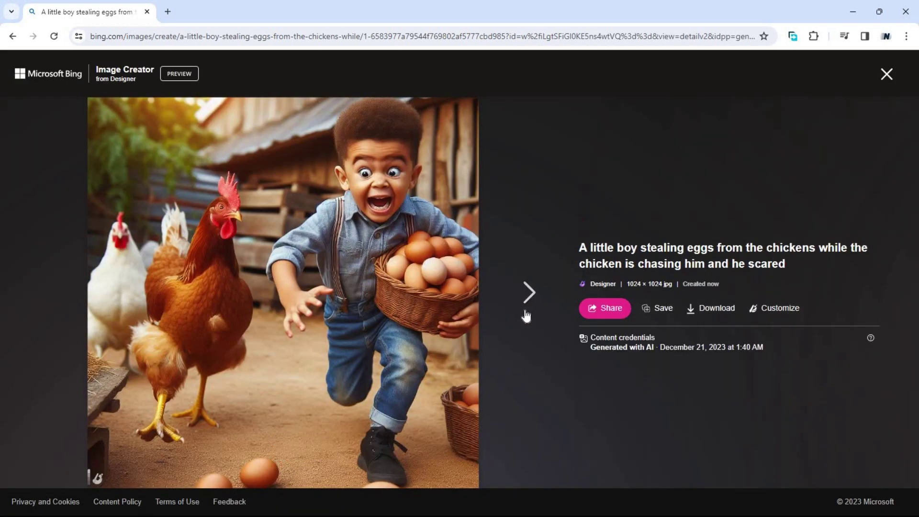
{"action": "left_click", "coordinate": [525, 293]}
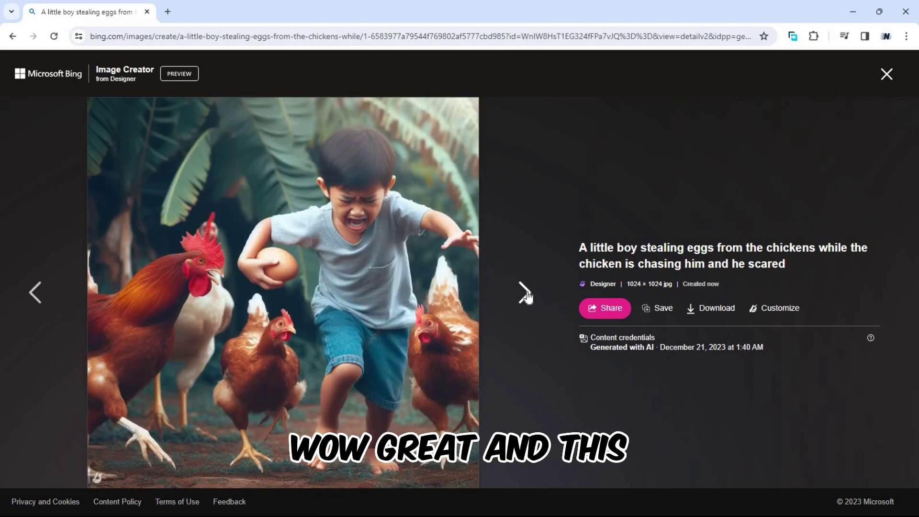
{"action": "left_click", "coordinate": [526, 293]}
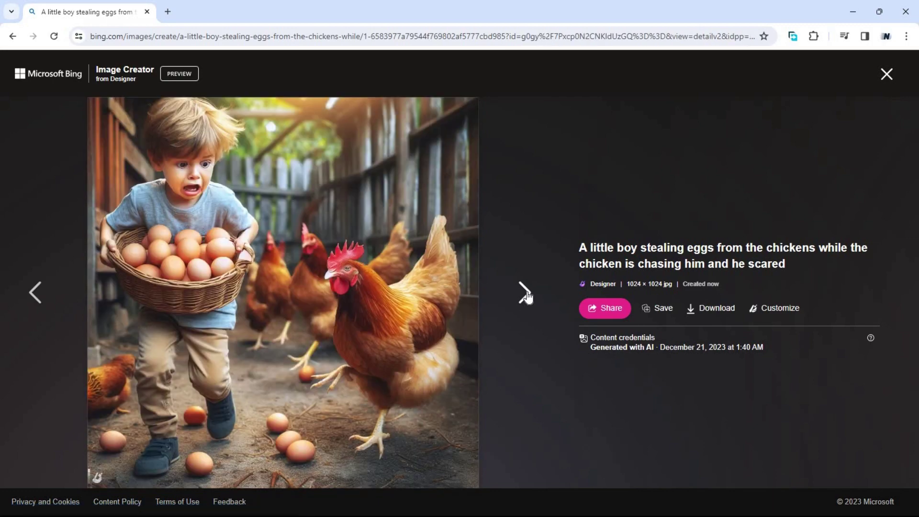
{"action": "left_click", "coordinate": [528, 298]}
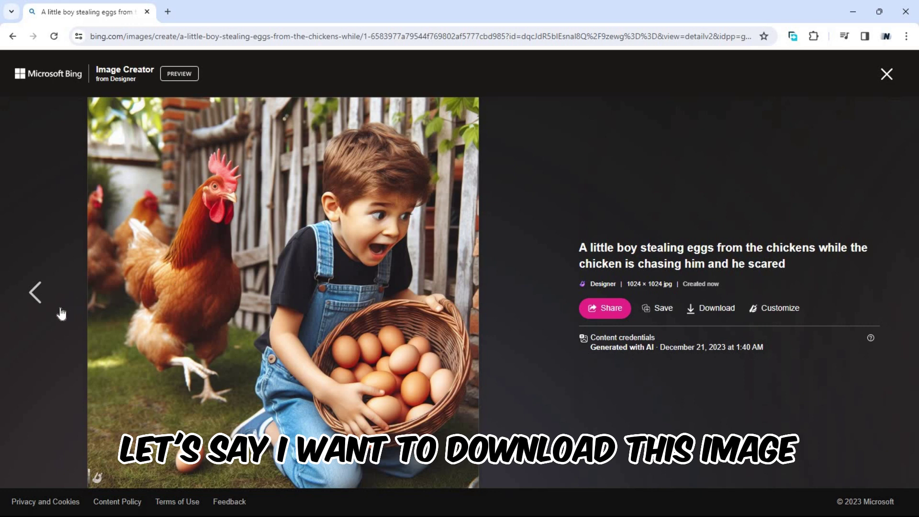
{"action": "left_click", "coordinate": [714, 310]}
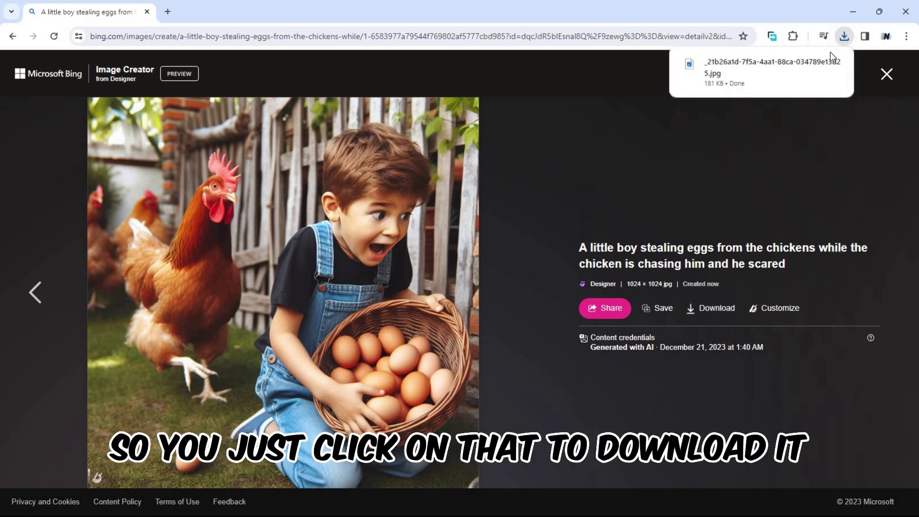
Step: Go back to the blond boy with the egg basket image and download it
{"action": "left_click", "coordinate": [36, 294]}
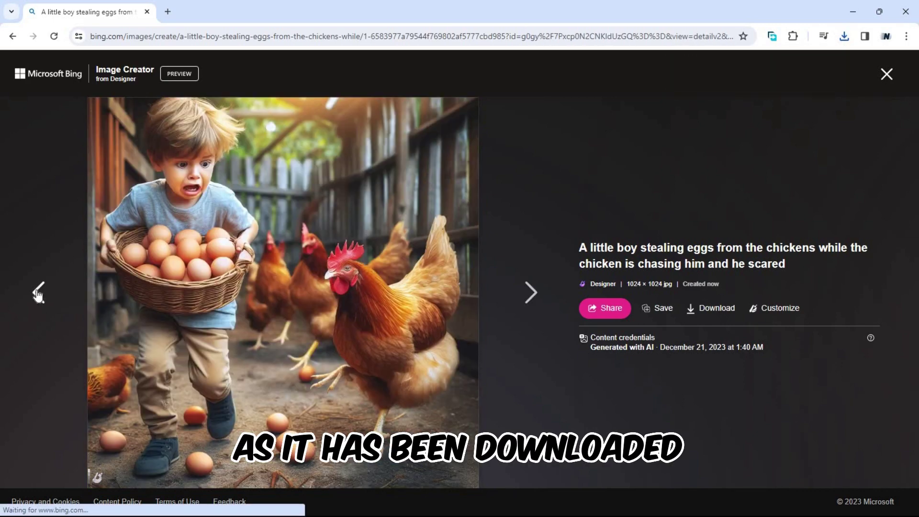
{"action": "left_click", "coordinate": [36, 294]}
{"action": "left_click", "coordinate": [527, 295]}
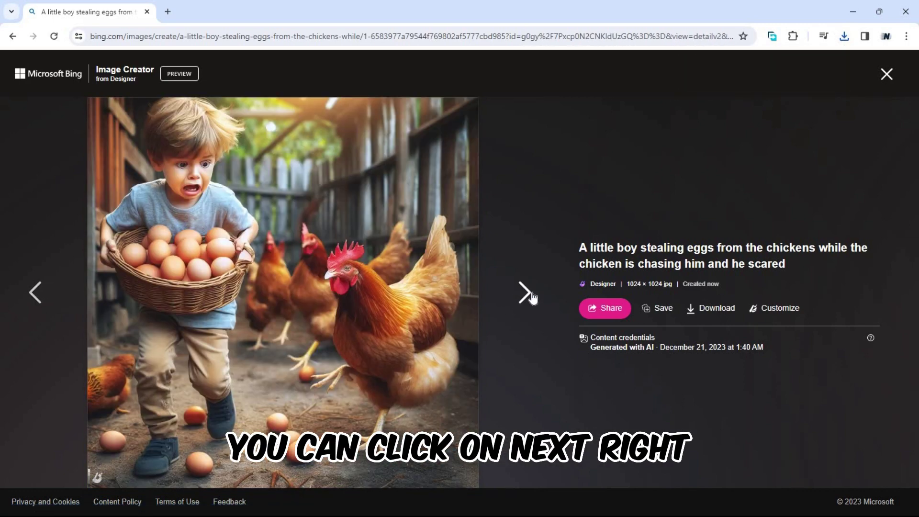
{"action": "left_click", "coordinate": [711, 309]}
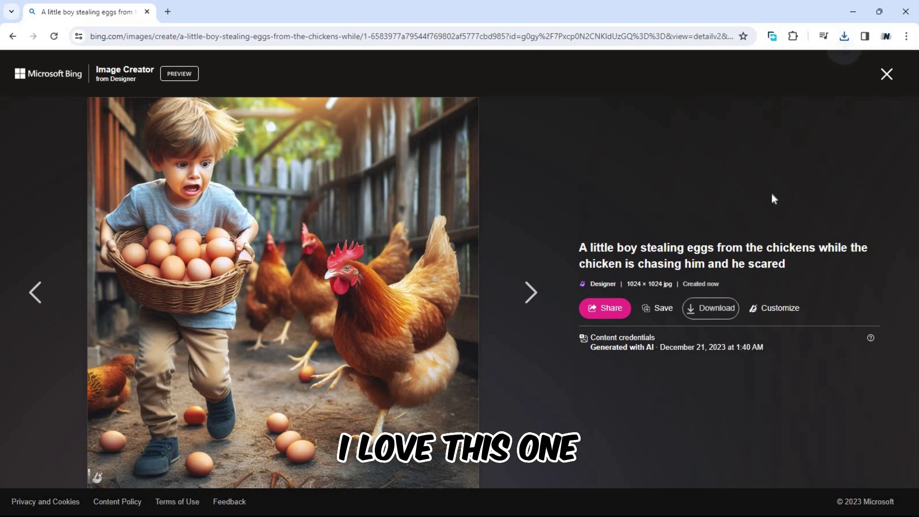
Step: Open the newest downloaded image from Chrome's recent downloads list
{"action": "left_click", "coordinate": [844, 37]}
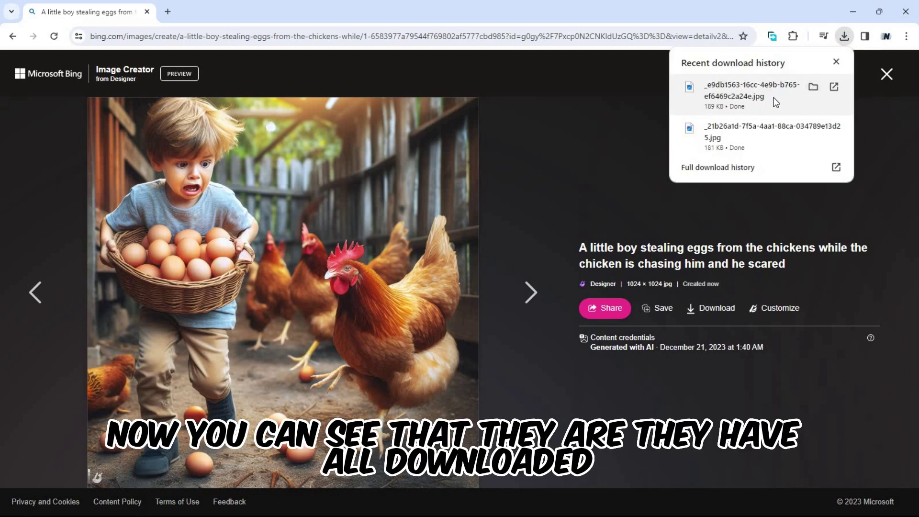
{"action": "left_click", "coordinate": [740, 97]}
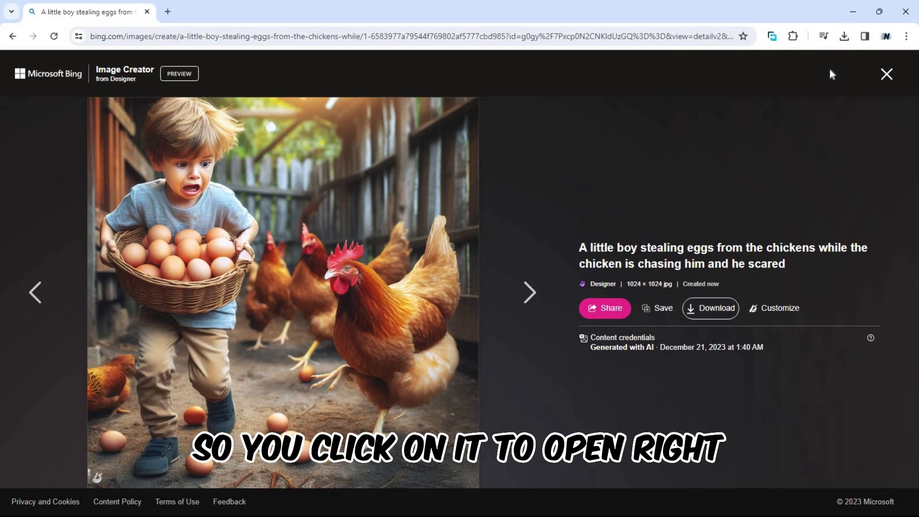
{"action": "left_click", "coordinate": [851, 38]}
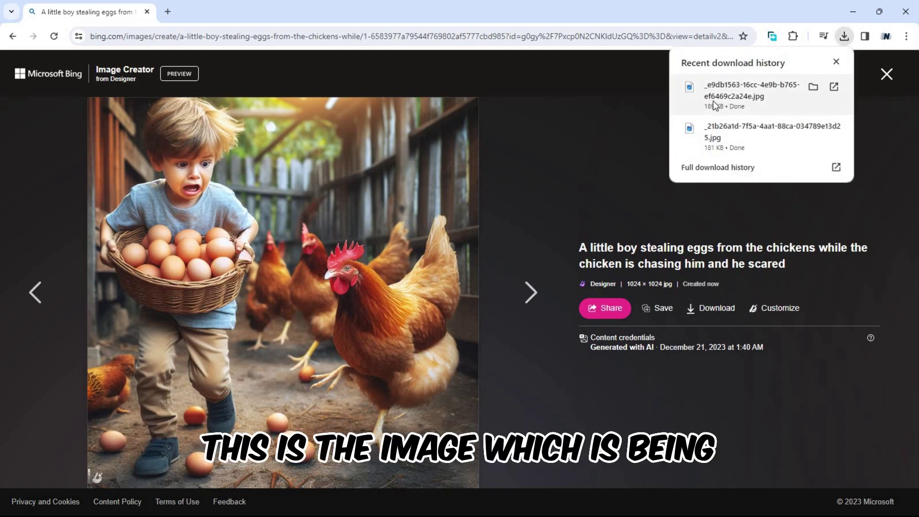
{"action": "left_click", "coordinate": [713, 103]}
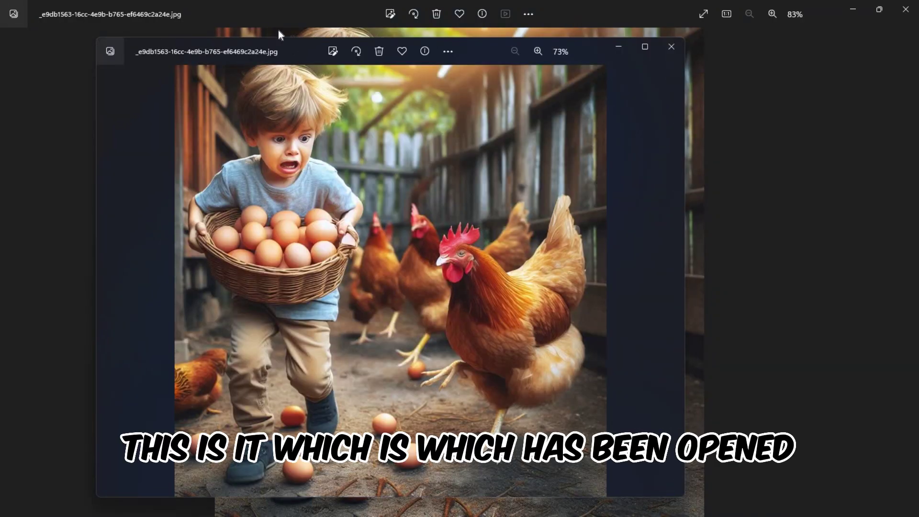
Step: Close the duplicate image window and the Photos viewer, then close the enlarged egg-stealing image
{"action": "left_click_drag", "start_coordinate": [318, 50], "coordinate": [381, 70]}
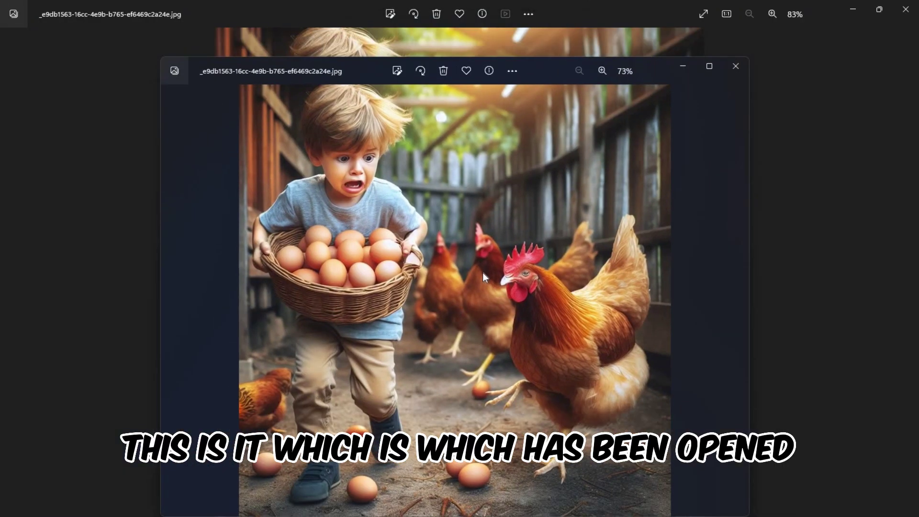
{"action": "left_click", "coordinate": [736, 67]}
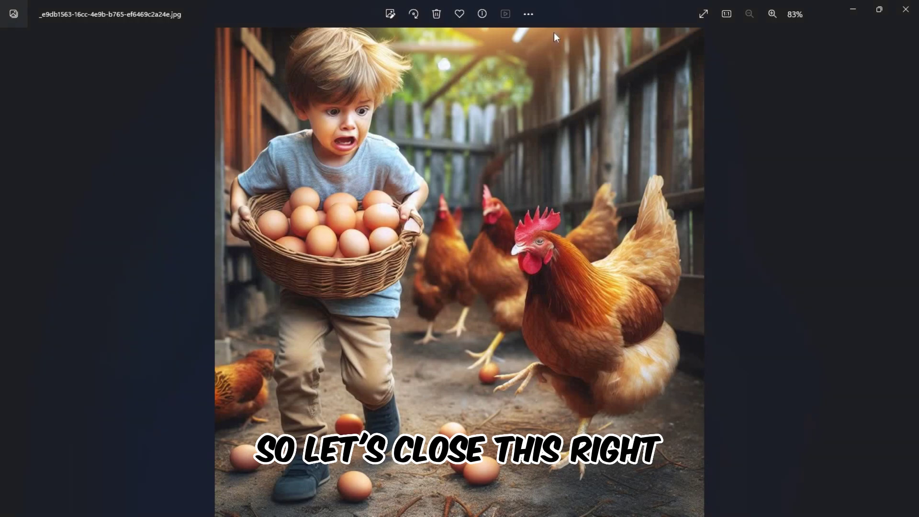
{"action": "double_click", "coordinate": [591, 2]}
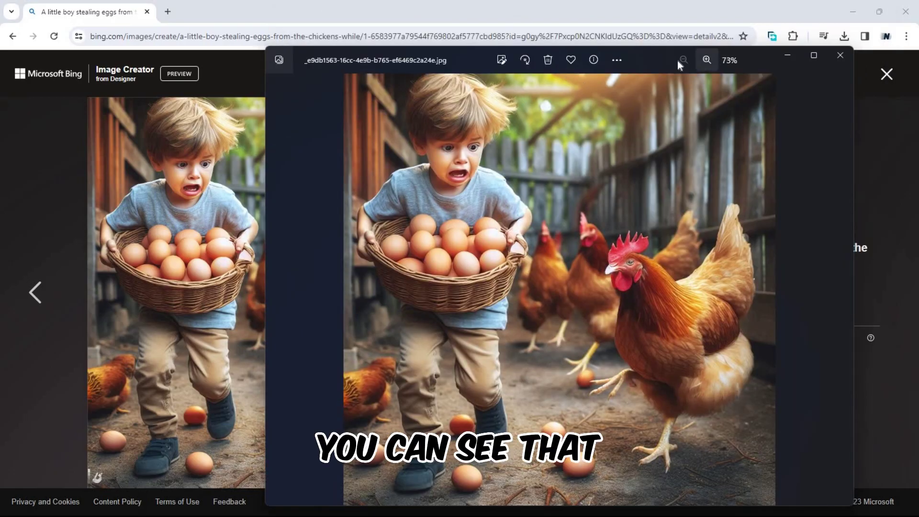
{"action": "left_click", "coordinate": [840, 54]}
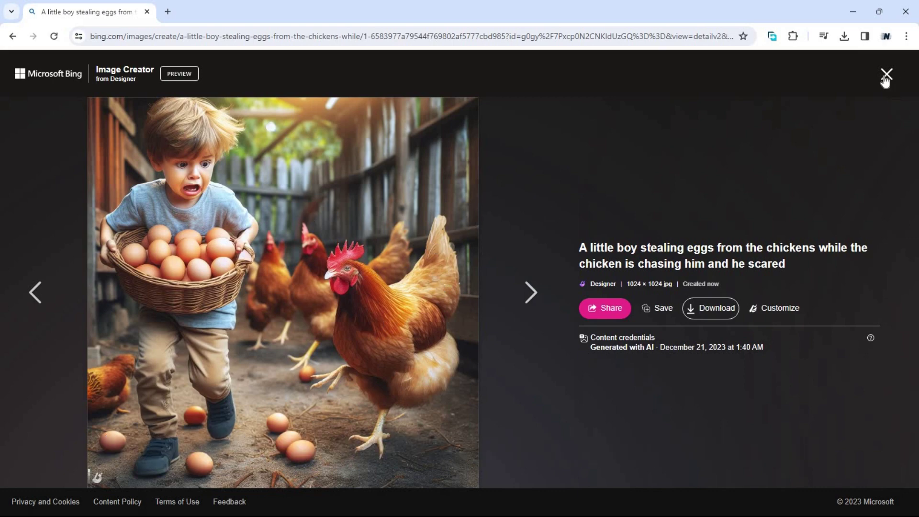
{"action": "left_click", "coordinate": [886, 75]}
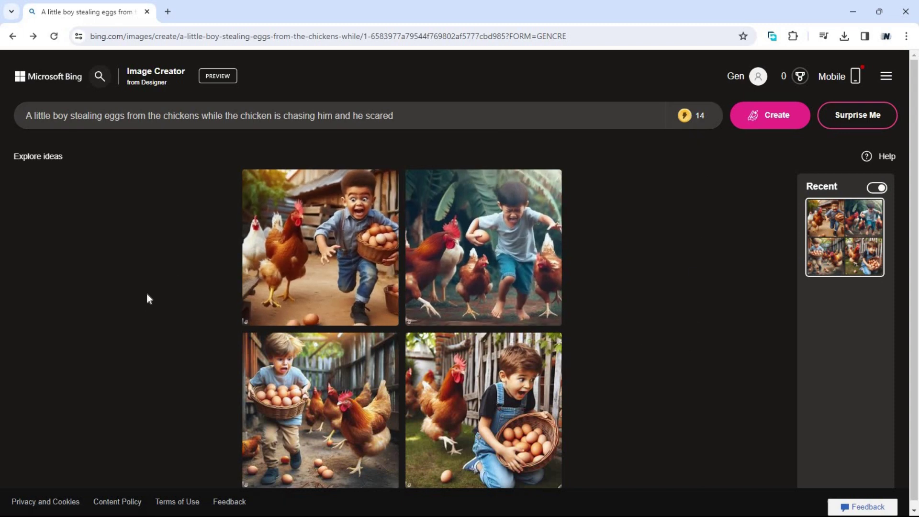
Step: Clear the egg-stealing description from the prompt box
{"action": "mouse_move", "coordinate": [686, 119]}
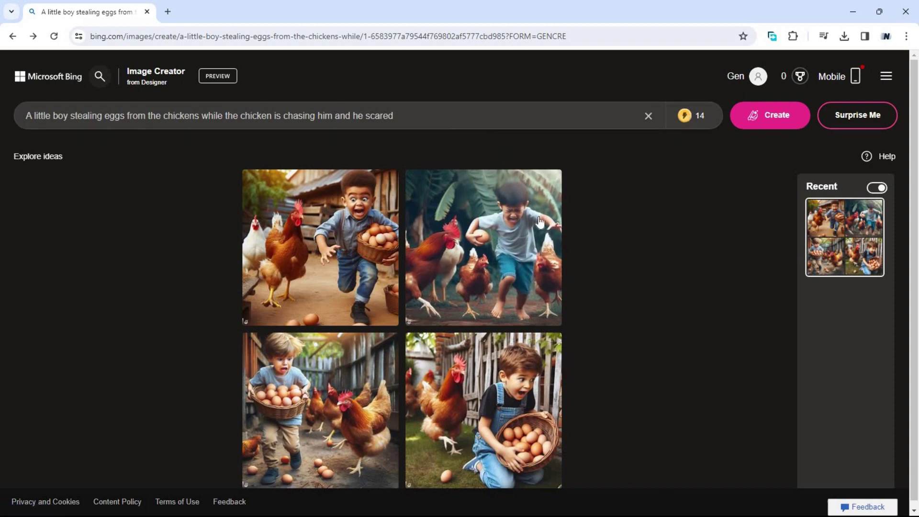
{"action": "left_click", "coordinate": [648, 116]}
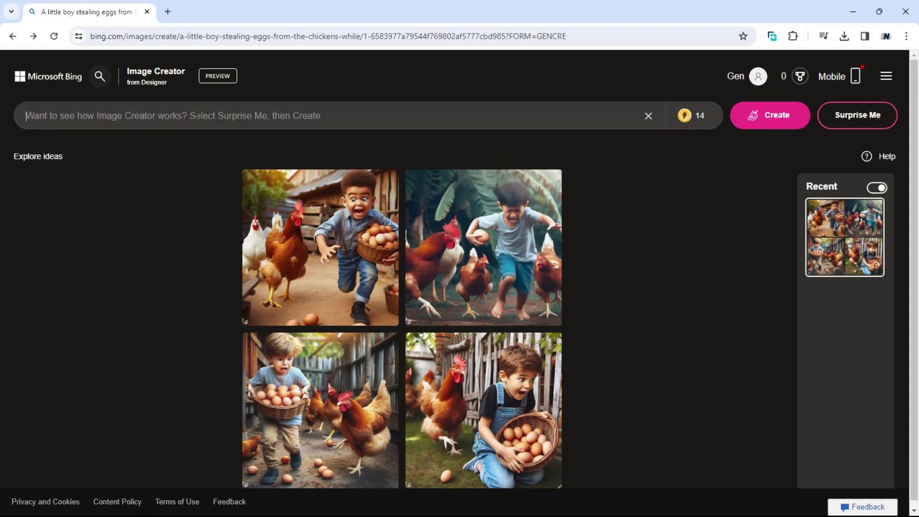
Step: Paste the 3D city prompt of a pudgy man with a sandal chasing a rice-holding kid, and create
{"action": "type", "text": "A chinese pudgy man chasing a chinese pudgy kid holding rice while  having a sandal on his hand and in a background of a city in 3d image"}
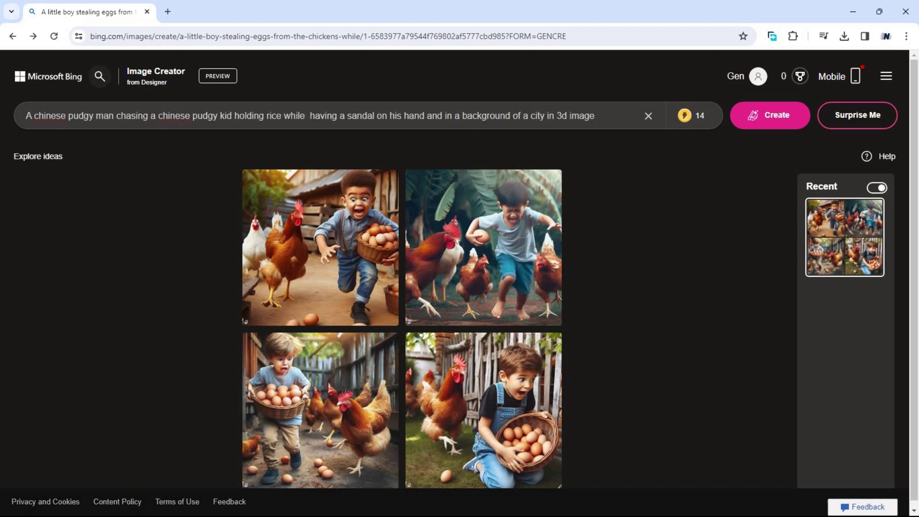
{"action": "left_click", "coordinate": [763, 117]}
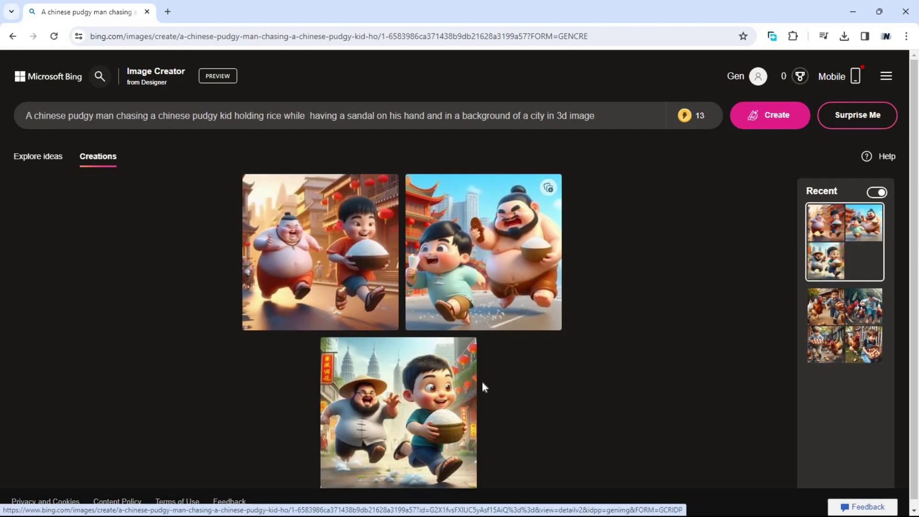
{"action": "left_click", "coordinate": [310, 246]}
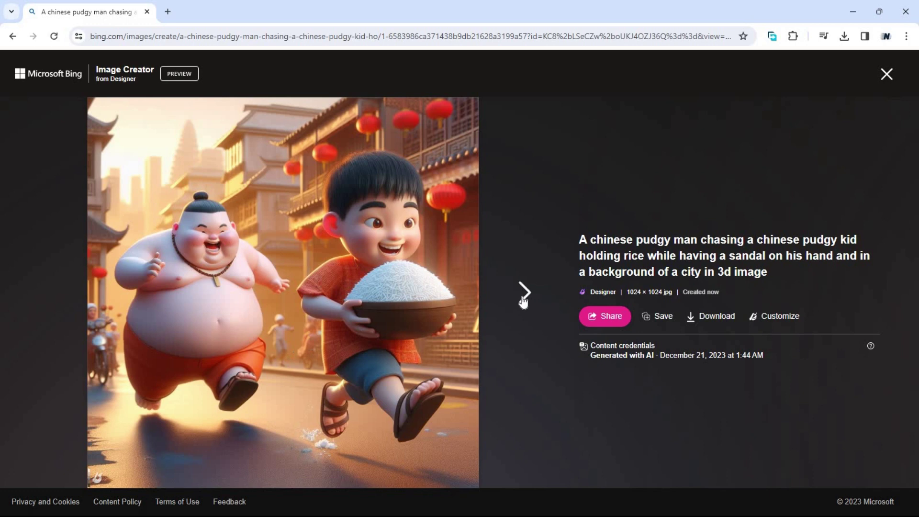
{"action": "left_click", "coordinate": [524, 293]}
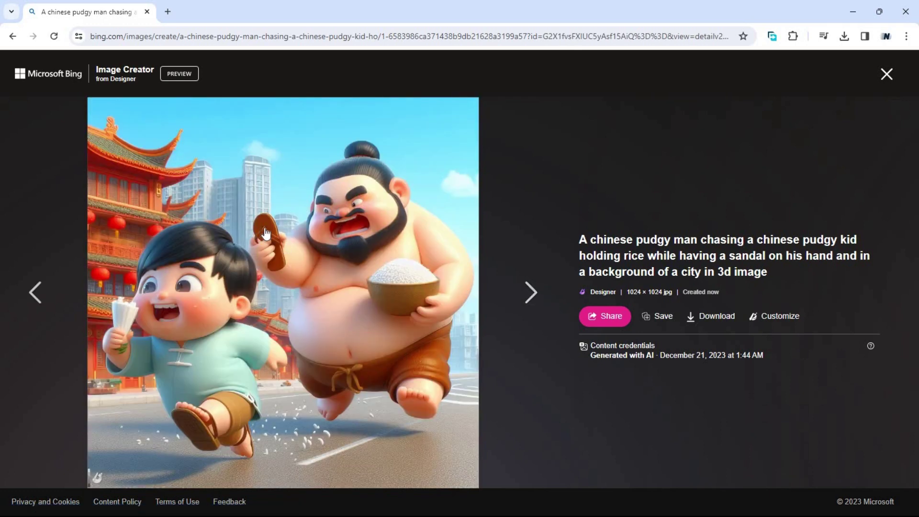
{"action": "left_click", "coordinate": [526, 300]}
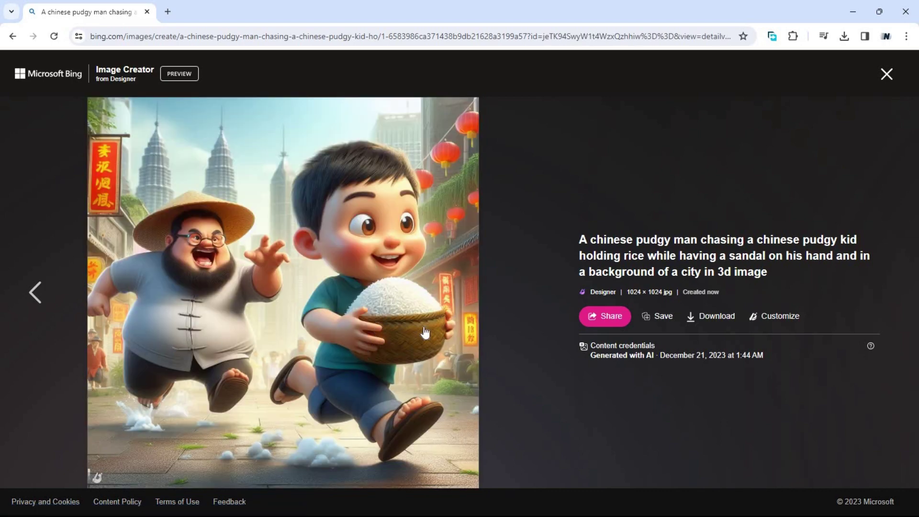
{"action": "left_click", "coordinate": [886, 75]}
{"action": "mouse_move", "coordinate": [688, 129]}
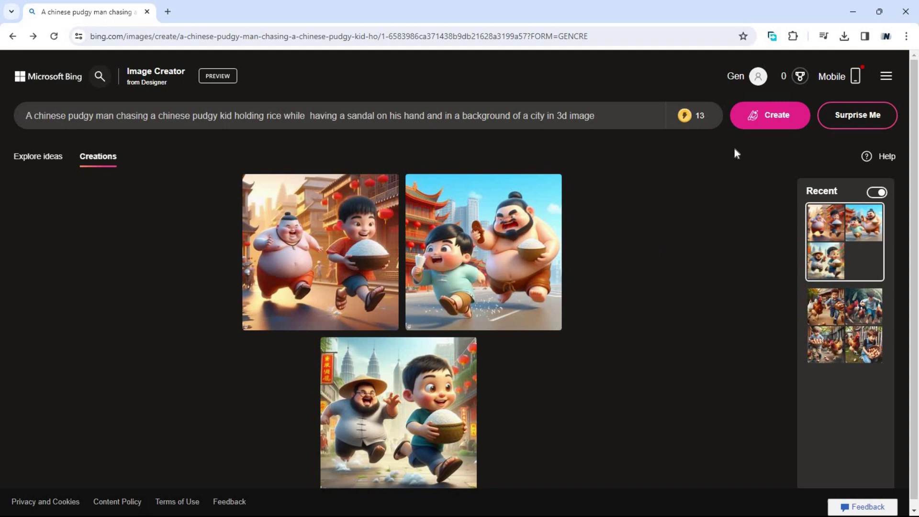
Step: Switch between the two Recent creations, ending on the egg-stealing boy set
{"action": "left_click", "coordinate": [839, 326]}
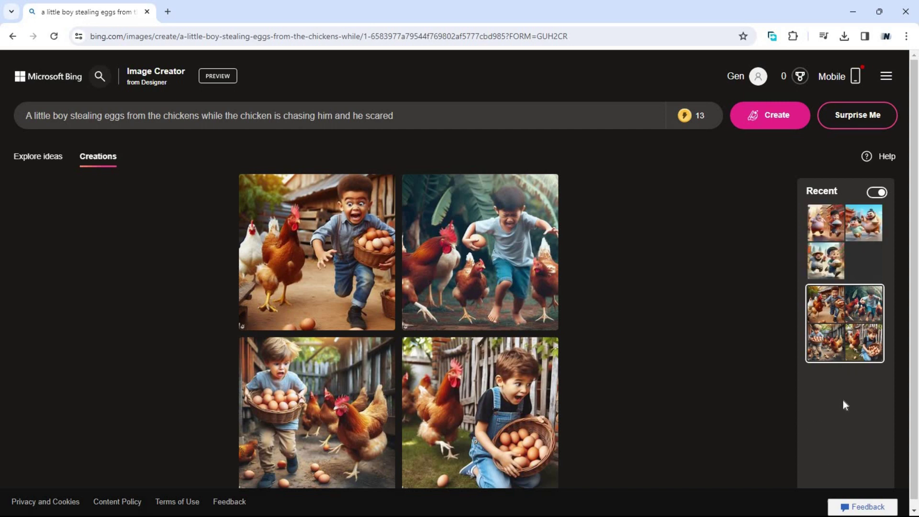
{"action": "left_click", "coordinate": [847, 256]}
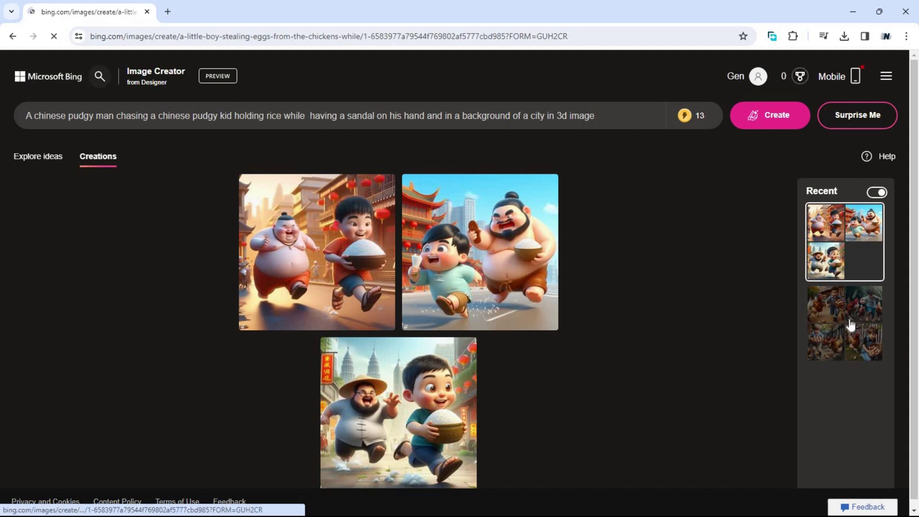
{"action": "left_click", "coordinate": [839, 334]}
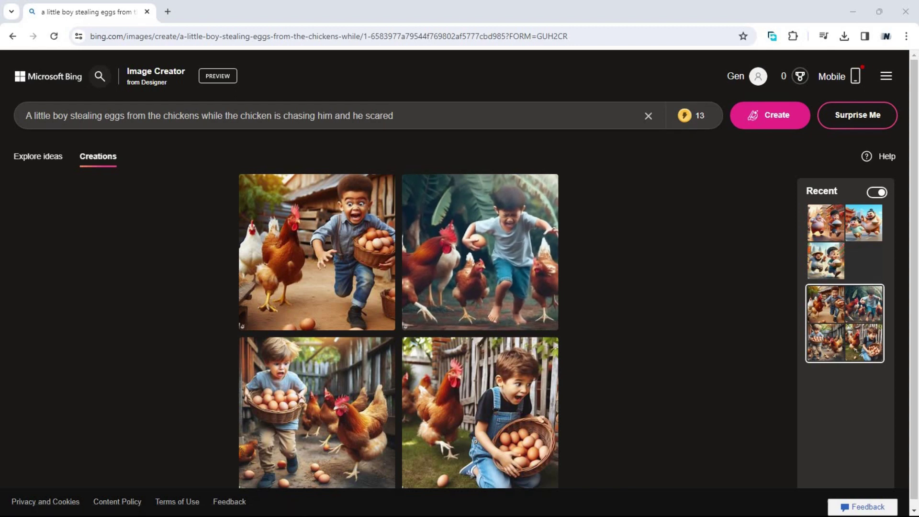
Step: Replace the prompt with a chubby Chinese boy taking a phone picture with friends behind him, and create
{"action": "left_click_drag", "start_coordinate": [407, 117], "coordinate": [1, 86]}
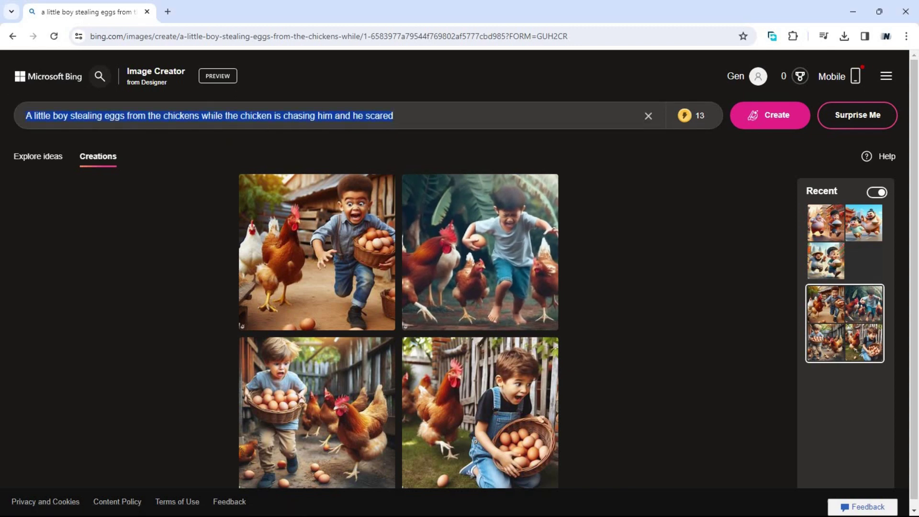
{"action": "key", "text": "BackSpace"}
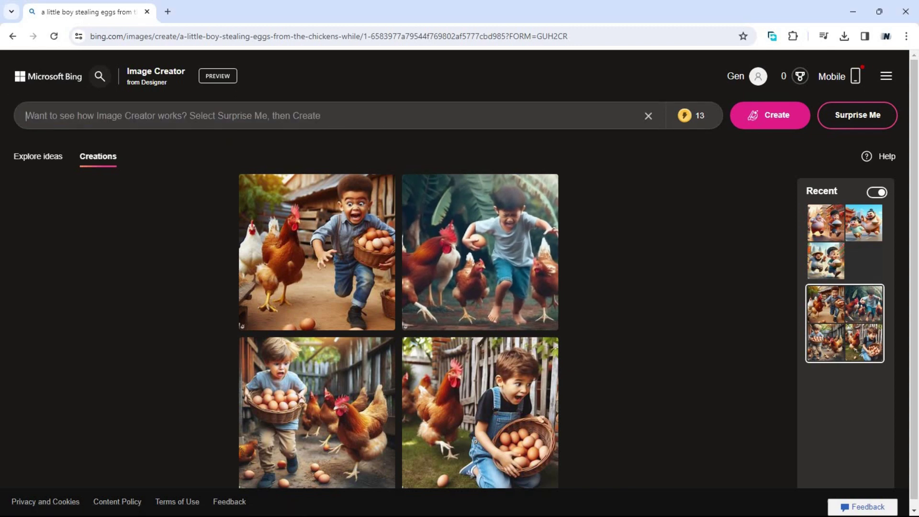
{"action": "right_click", "coordinate": [209, 116]}
{"action": "key", "text": "Escape"}
{"action": "type", "text": "Generate an image of a chubby chinese boy holding a phone to snap a picture while his friends are at his back."}
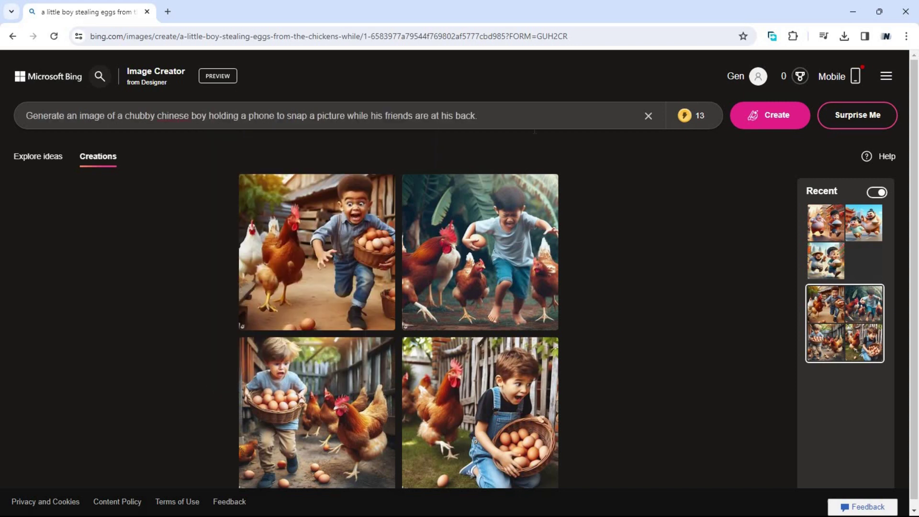
{"action": "left_click", "coordinate": [766, 117]}
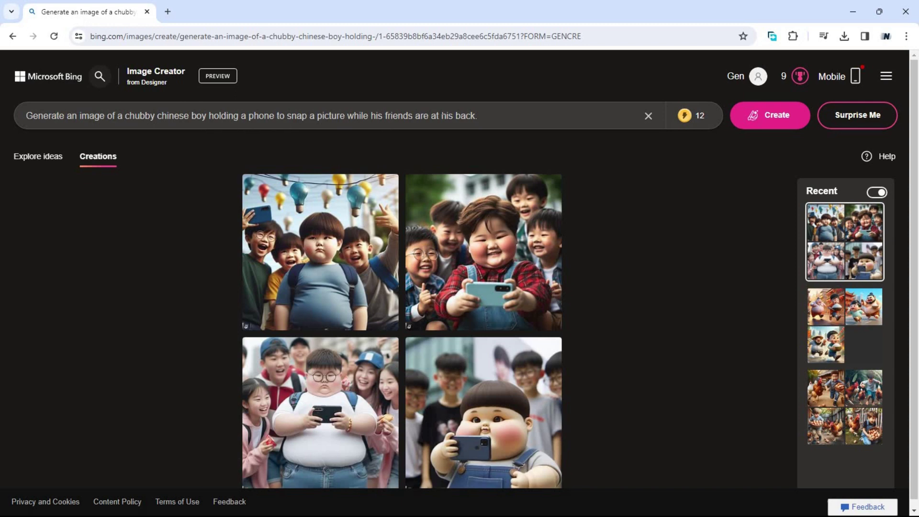
Step: Add 'with a smiling face' after 'boy' in the chubby-boy prompt
{"action": "scroll", "coordinate": [459, 282], "scroll_direction": "down", "scroll_amount": 1}
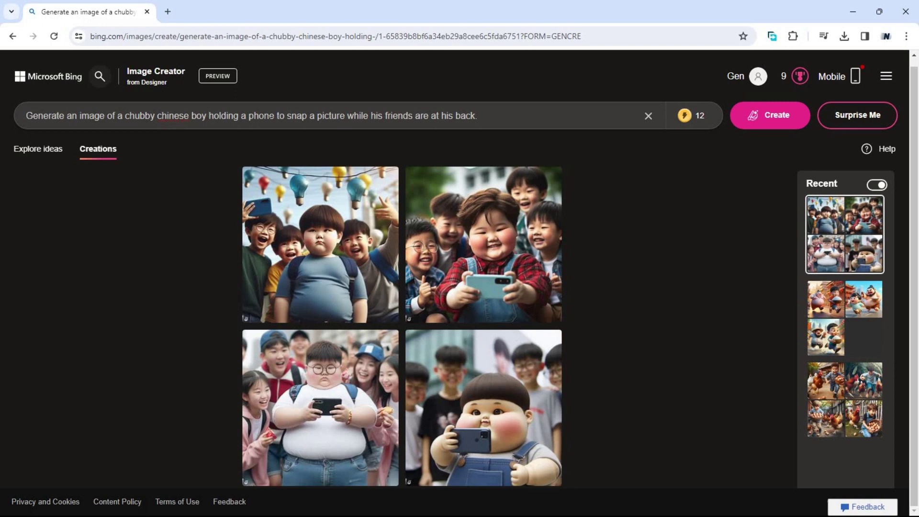
{"action": "type", "text": "with a "}
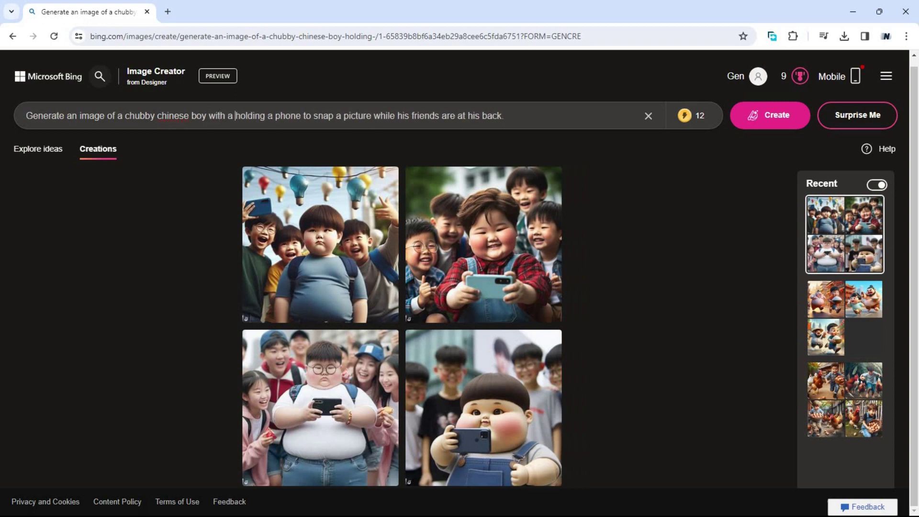
{"action": "type", "text": "smil"}
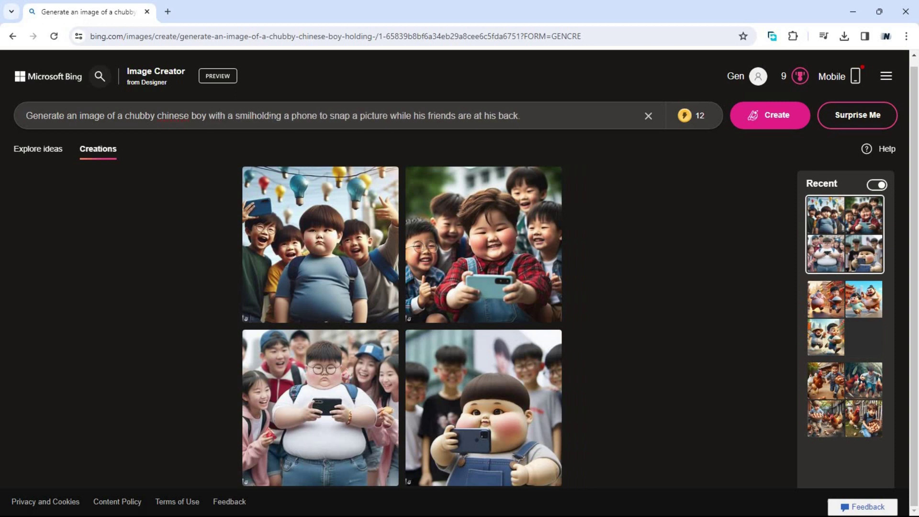
{"action": "type", "text": "e"}
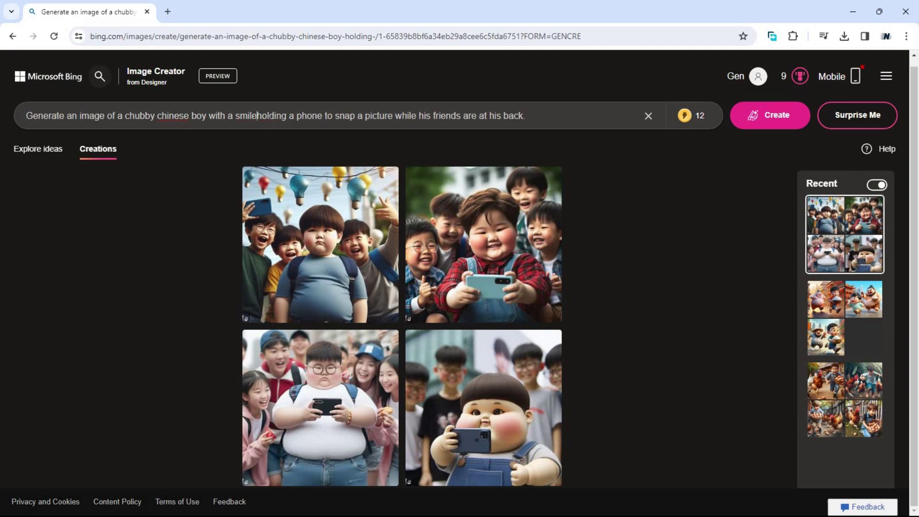
{"action": "key", "text": "BackSpace"}
{"action": "type", "text": "ing "}
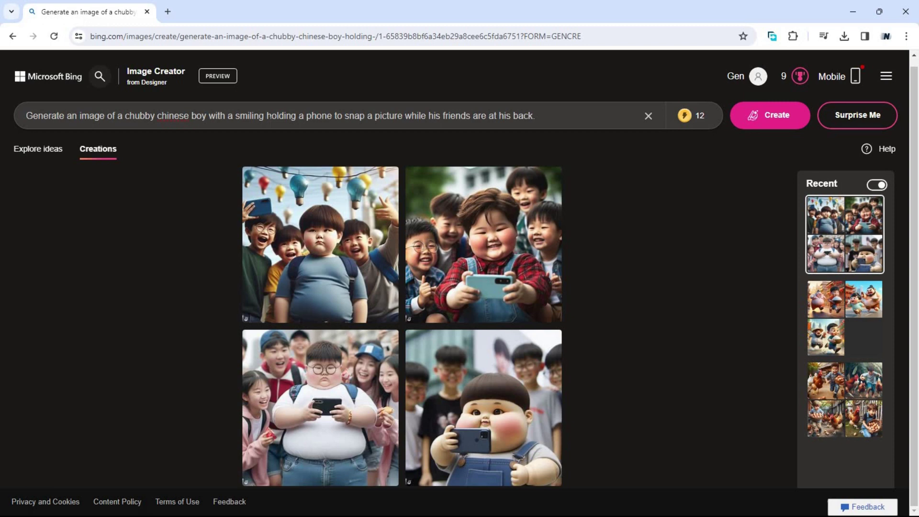
{"action": "type", "text": "face"}
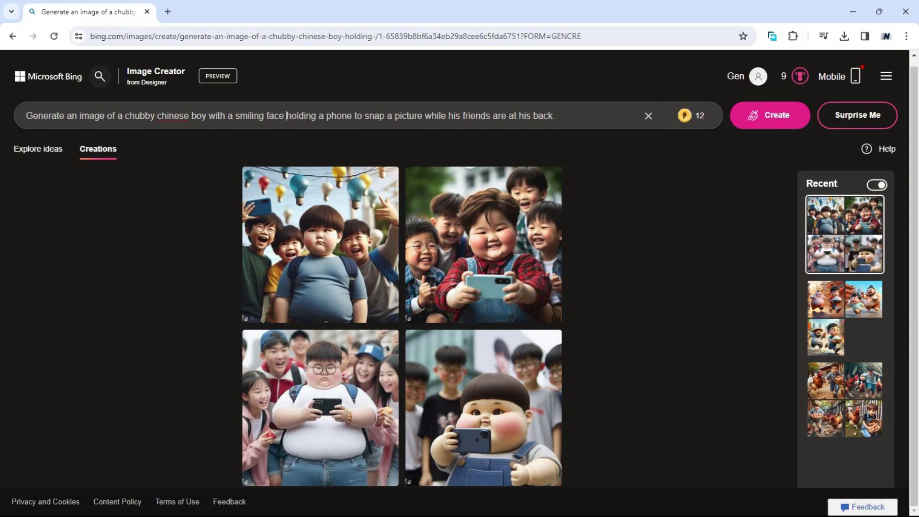
{"action": "left_click", "coordinate": [590, 128]}
Step: Replace the closing period with ' admiring him.' and generate the new images
{"action": "key", "text": "BackSpace"}
{"action": "type", "text": "admiring him."}
{"action": "left_click", "coordinate": [757, 124]}
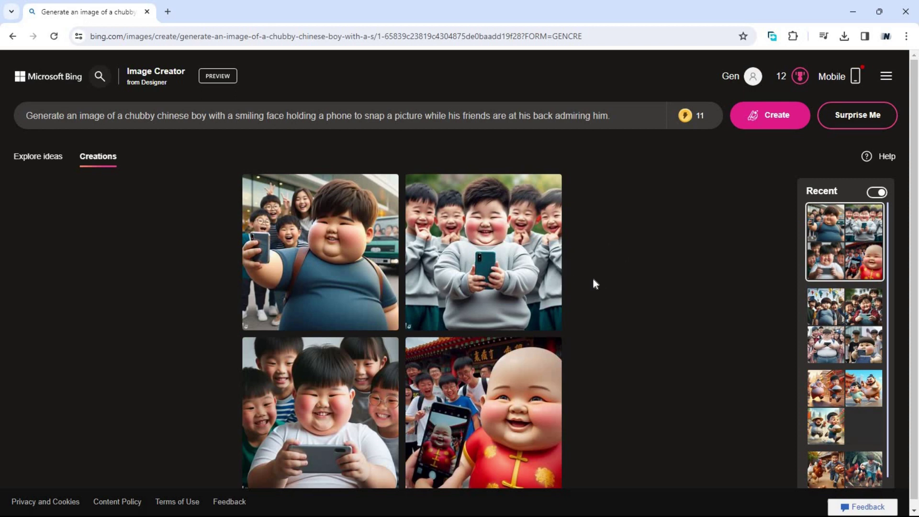
Step: Enlarge the top-left blue-shirted boy selfie image from the Creations grid
{"action": "scroll", "coordinate": [551, 329], "scroll_direction": "down", "scroll_amount": 1}
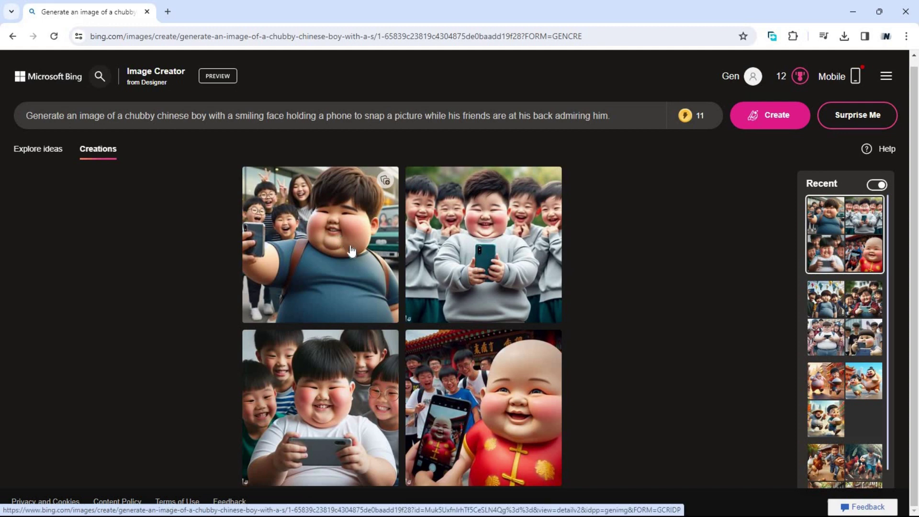
{"action": "left_click", "coordinate": [309, 240]}
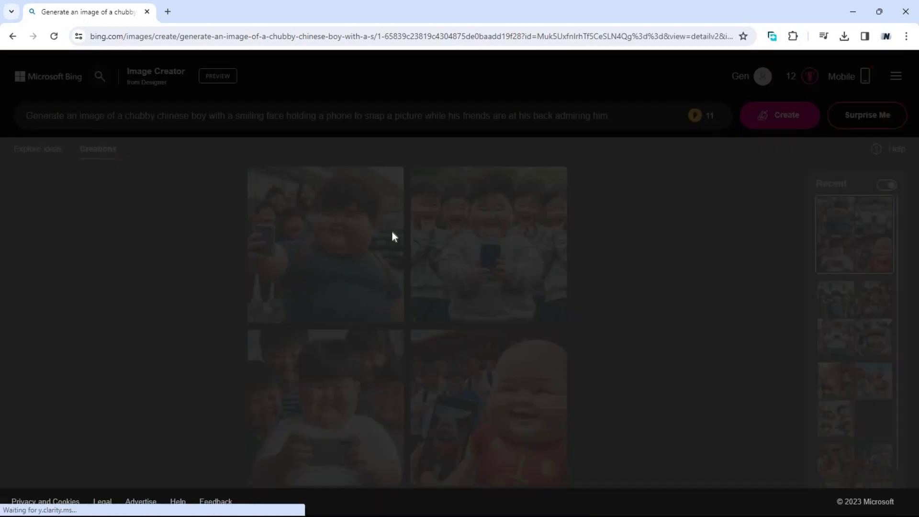